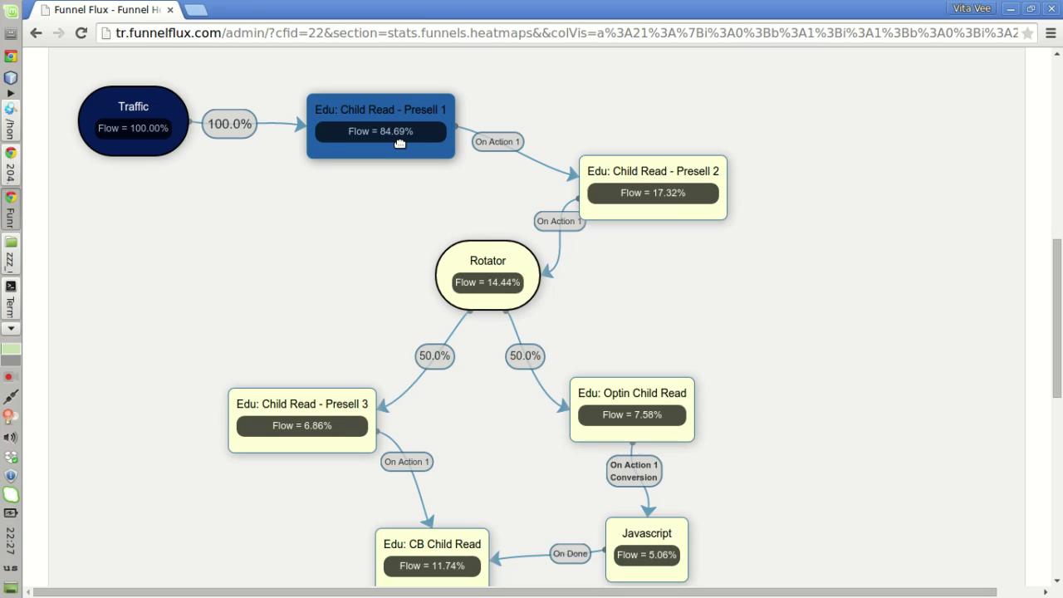
Step: Scroll back up to the Presell Funnel heatmap header and its per-node statistics table
left_click_drag(1060, 299, 1060, 108)
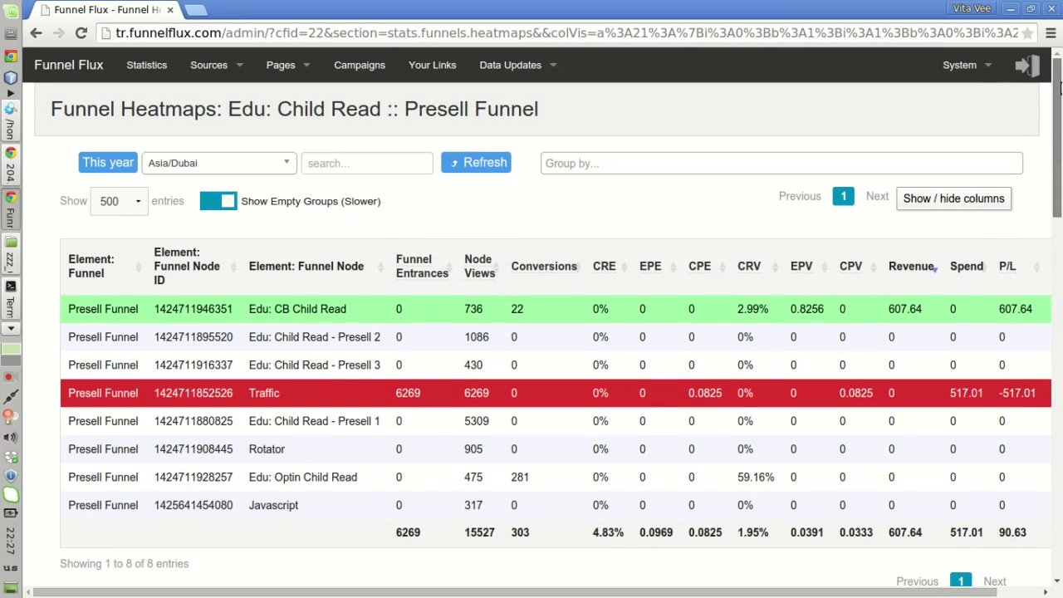
mouse_move(976, 68)
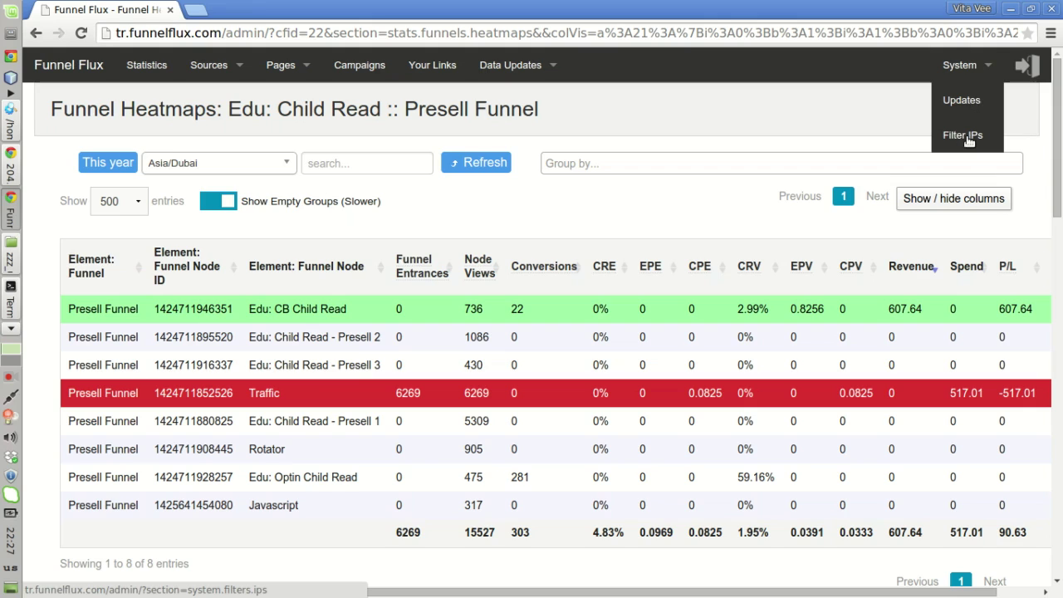
left_click_drag(1059, 147, 1059, 278)
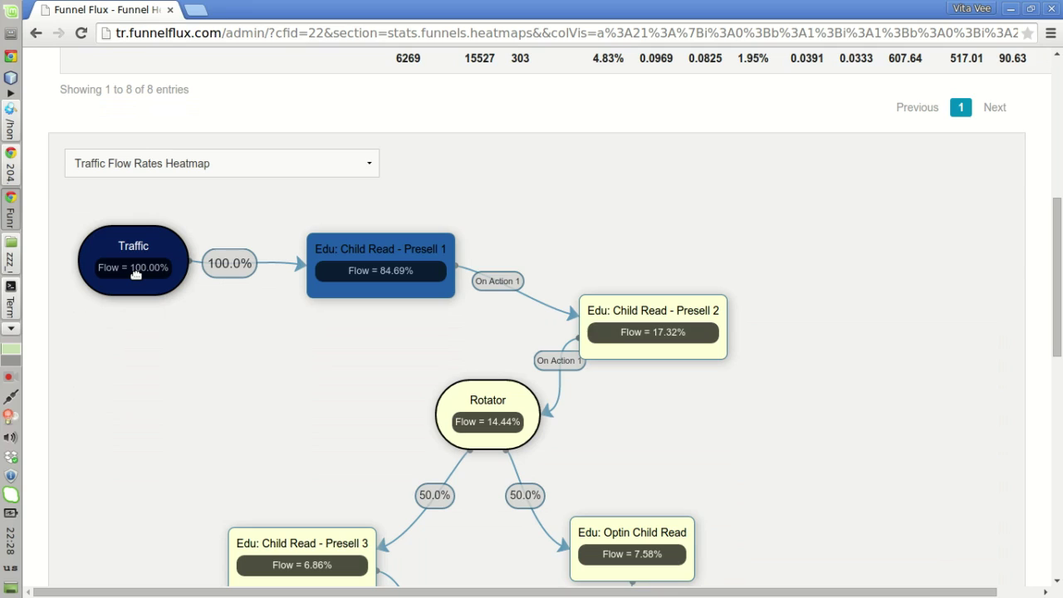
left_click_drag(1053, 300, 1053, 231)
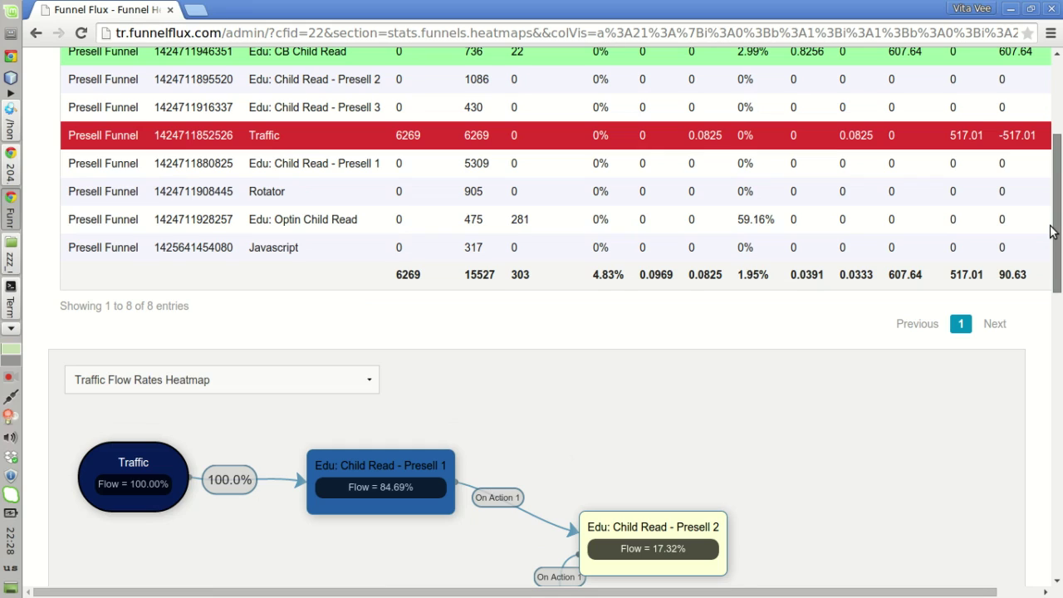
left_click_drag(1051, 232, 1054, 132)
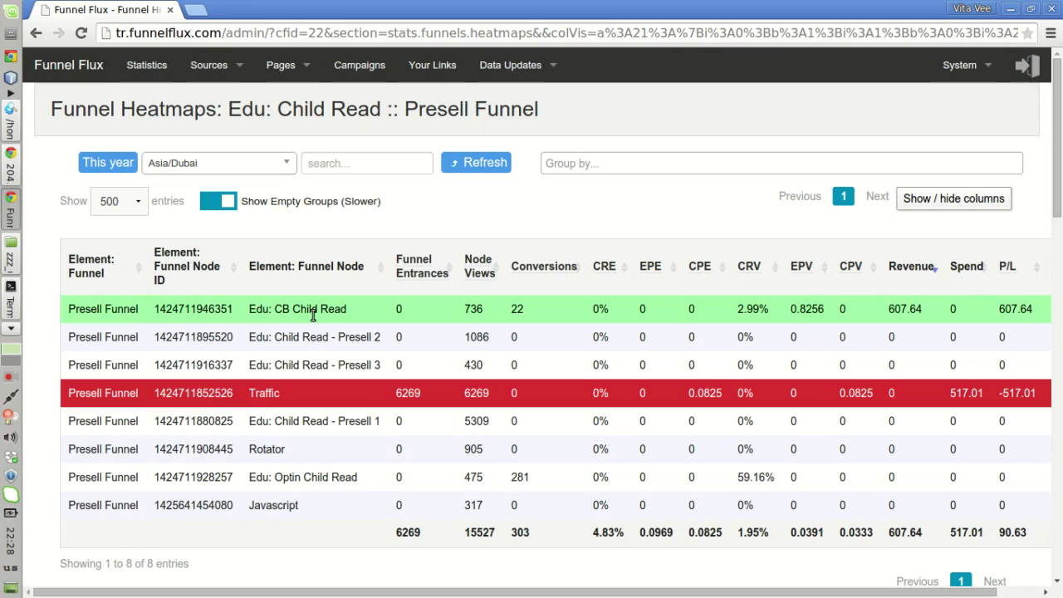
Step: Group the heatmap by Connection: IP and sort rows by Funnel Entrances, highest first
left_click(611, 168)
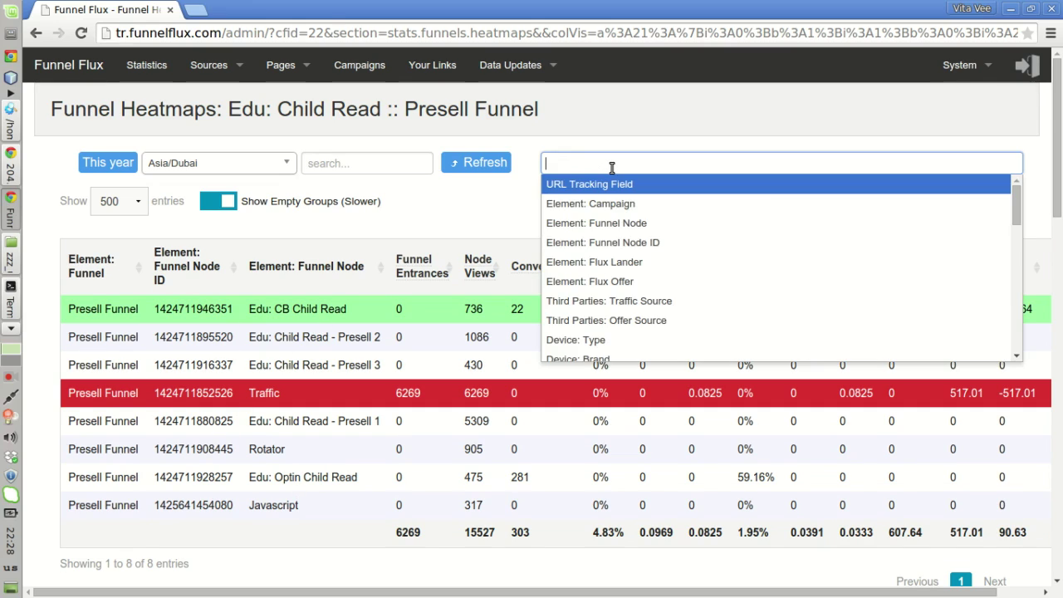
type("ip")
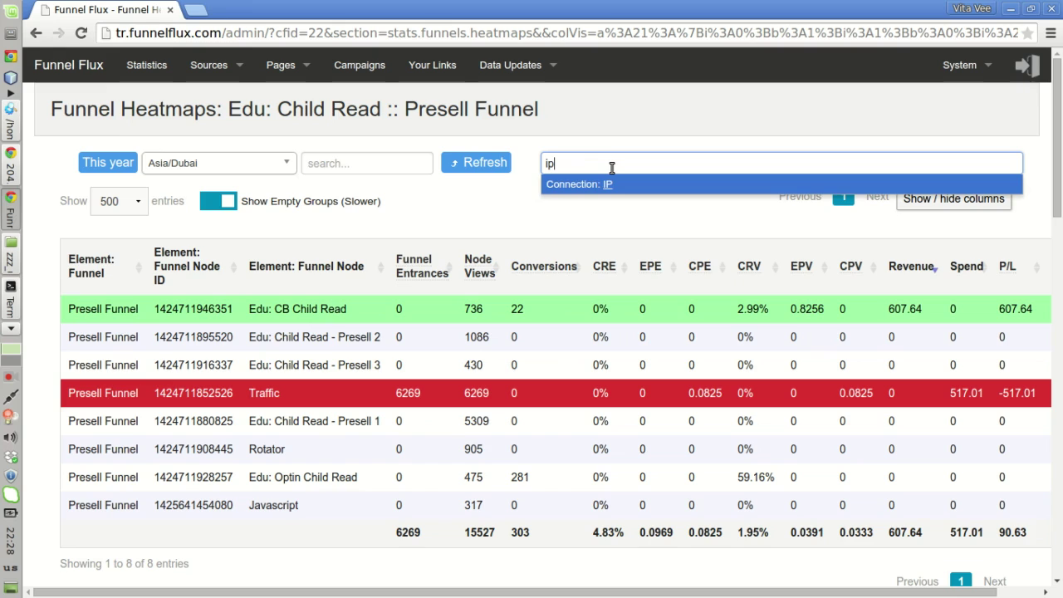
key("Return")
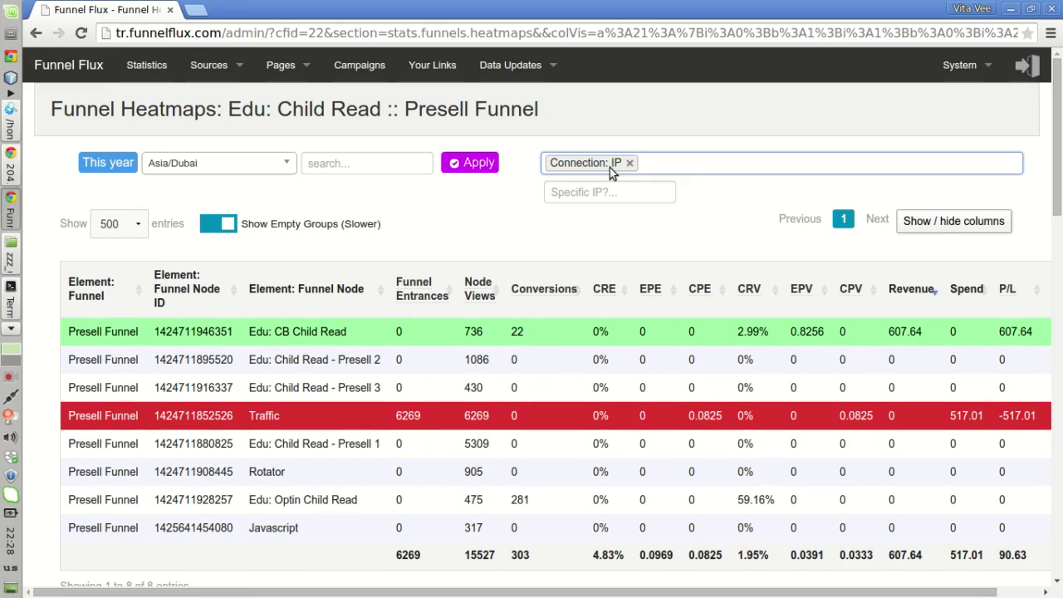
left_click(465, 163)
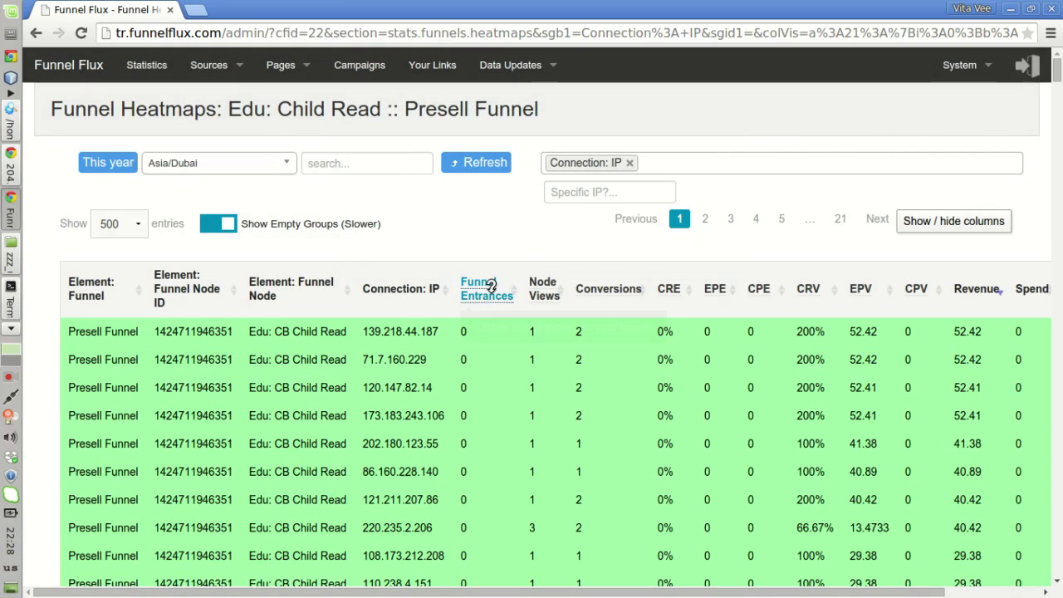
left_click(480, 289)
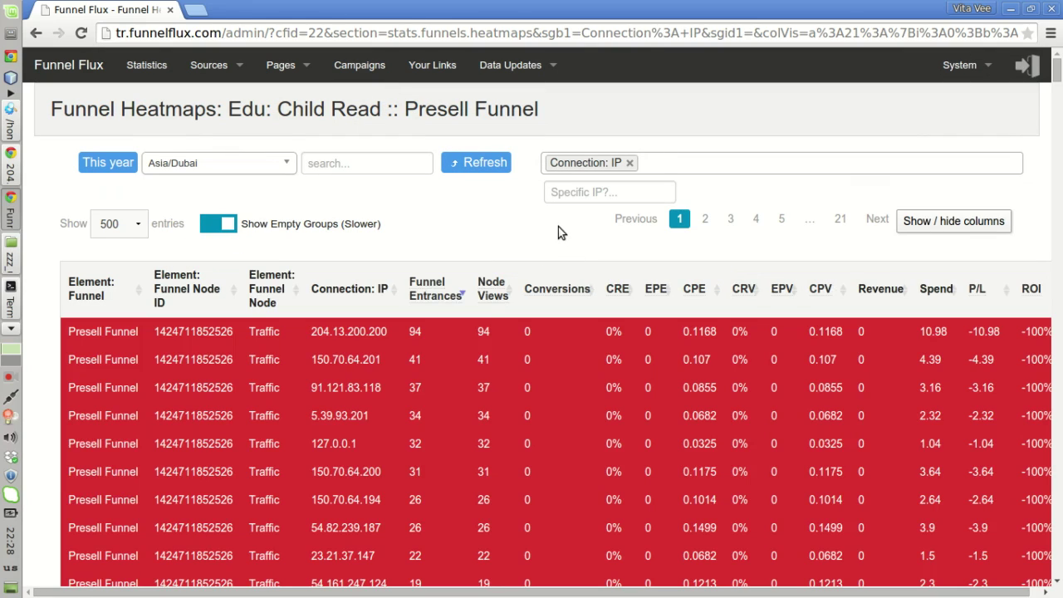
Step: Add Device: Type as a second grouping, apply it, and select the top IP 204.13.200.200
left_click(684, 165)
type("dev")
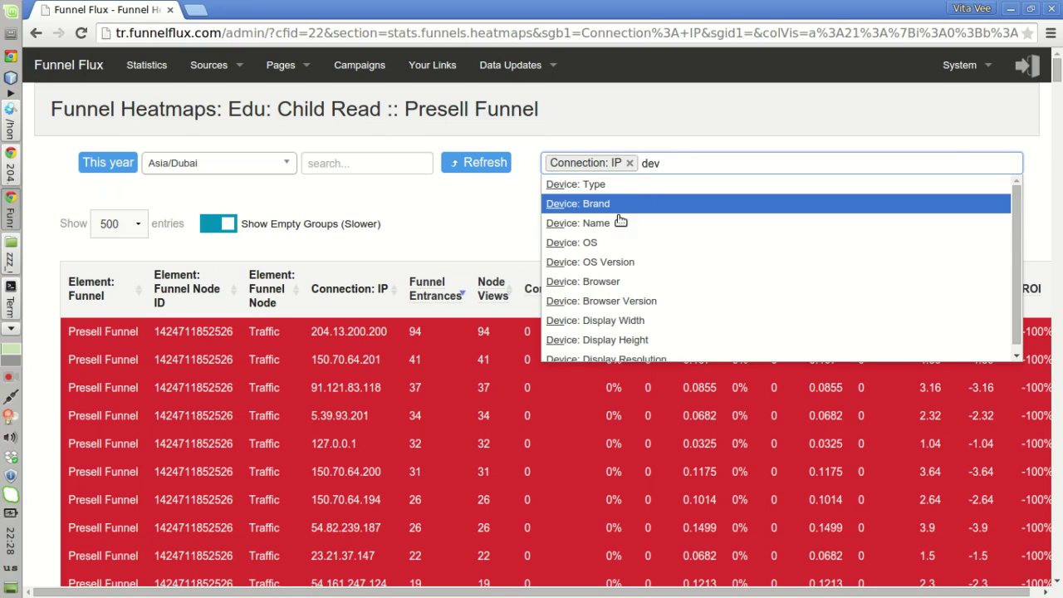
left_click(593, 184)
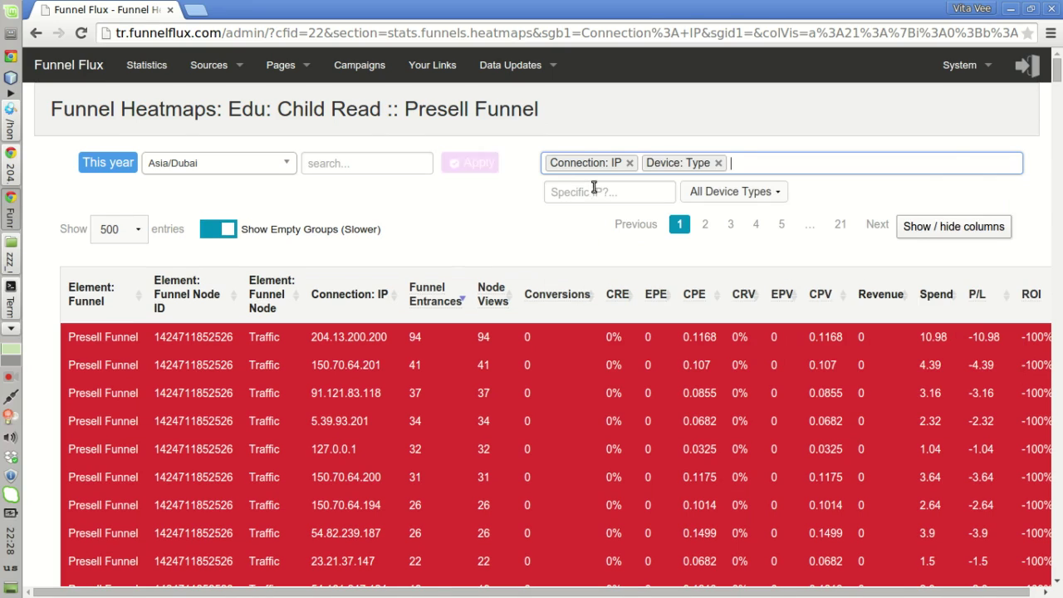
left_click(476, 162)
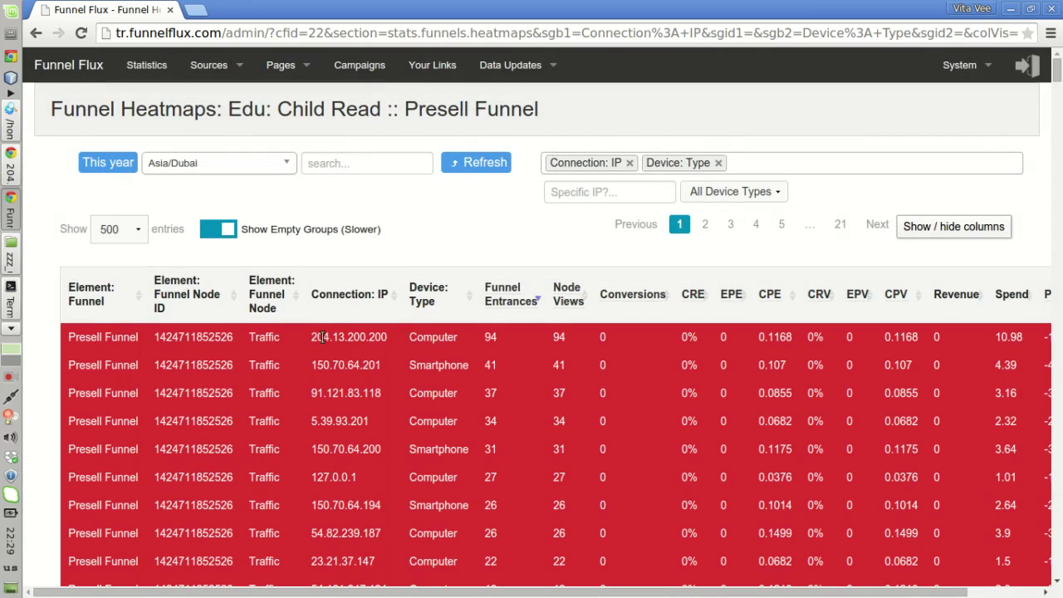
left_click_drag(322, 336, 362, 354)
left_click(359, 356)
scroll(320, 359, "down", 4)
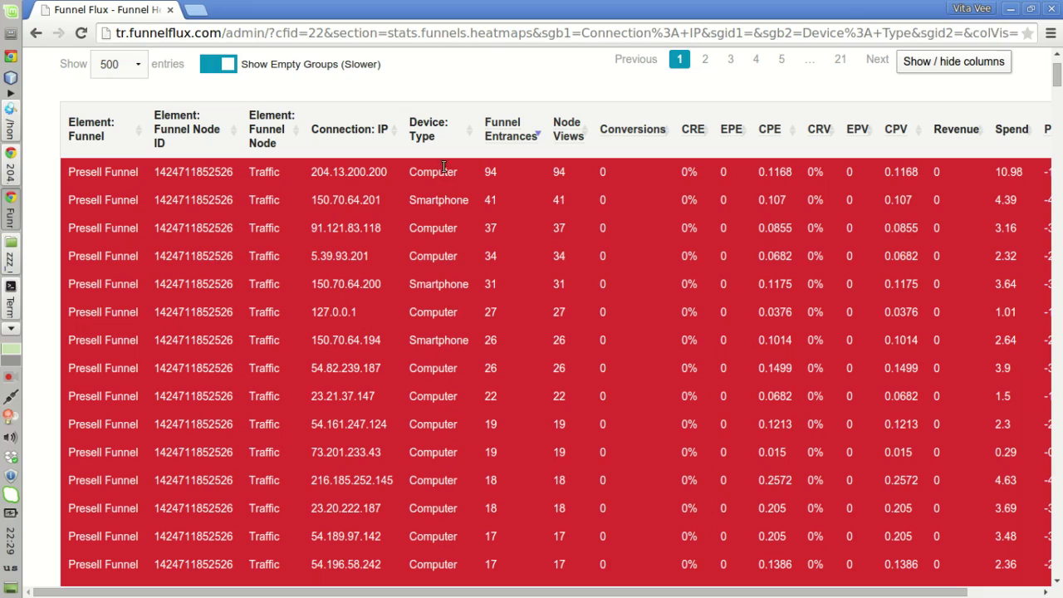
left_click_drag(315, 171, 397, 171)
left_click_drag(486, 172, 496, 171)
left_click(487, 176)
left_click_drag(459, 172, 409, 172)
scroll(1056, 102, "up", 4)
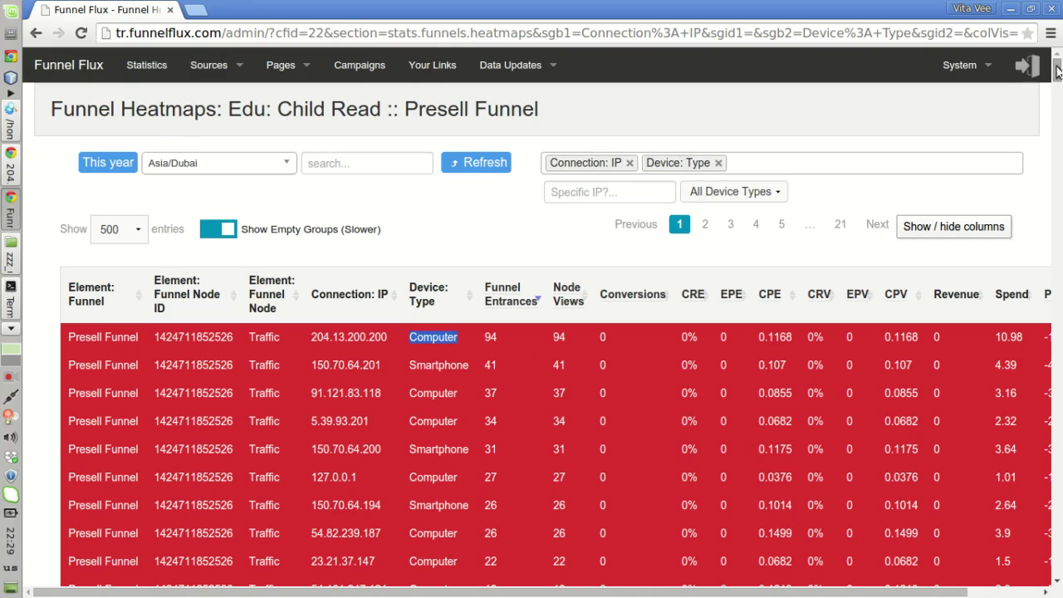
left_click(464, 340)
left_click_drag(313, 337, 387, 337)
key("ctrl+c")
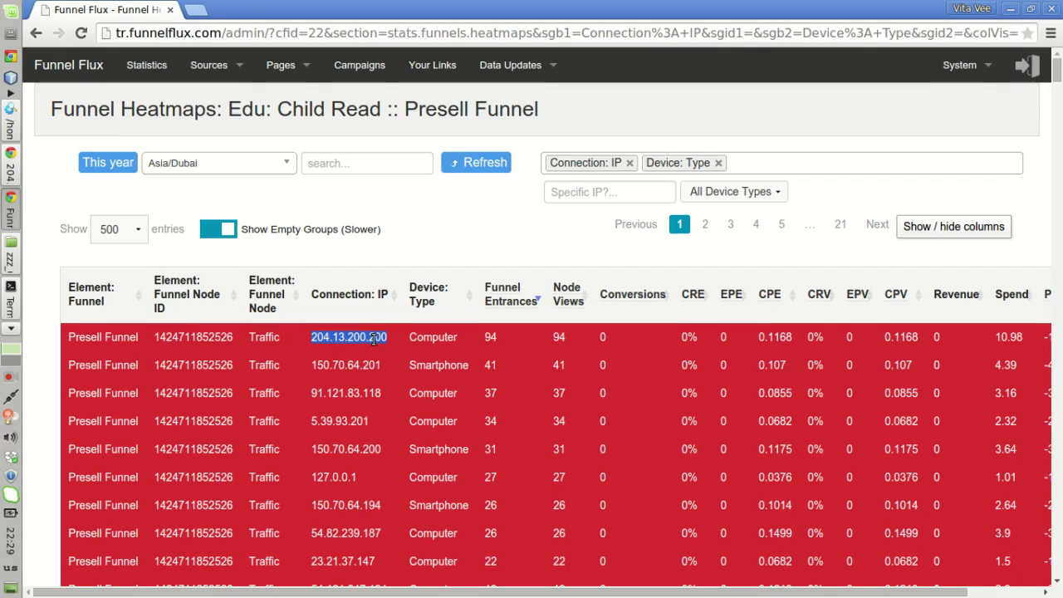
Step: Look up 204.13.200.200 at tools.tracemyip.org/lookup/ in a new tab and check Bot/spider is No
left_click(202, 13)
type("tools.")
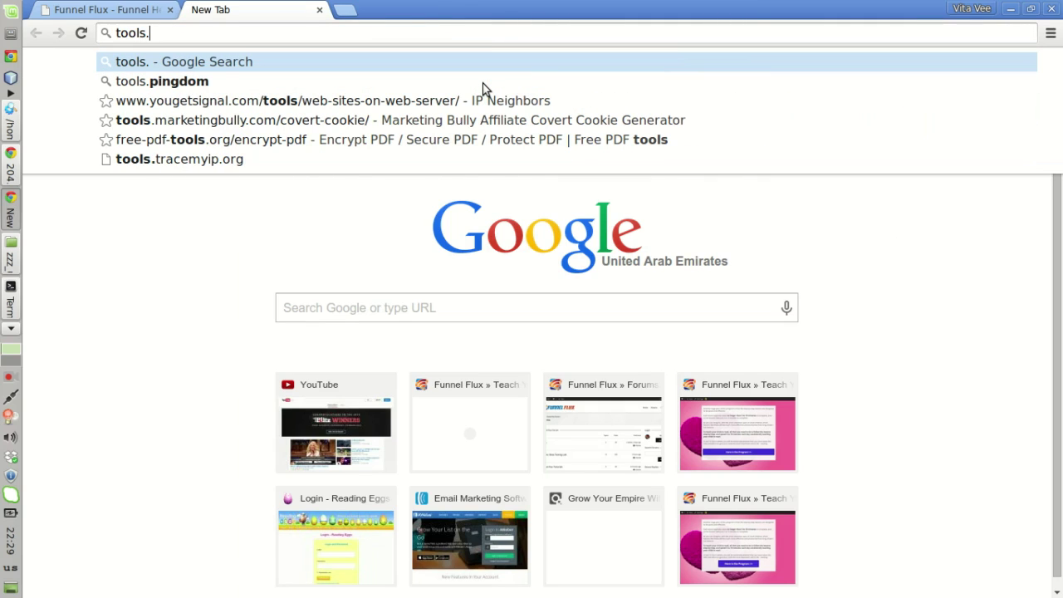
type("tra")
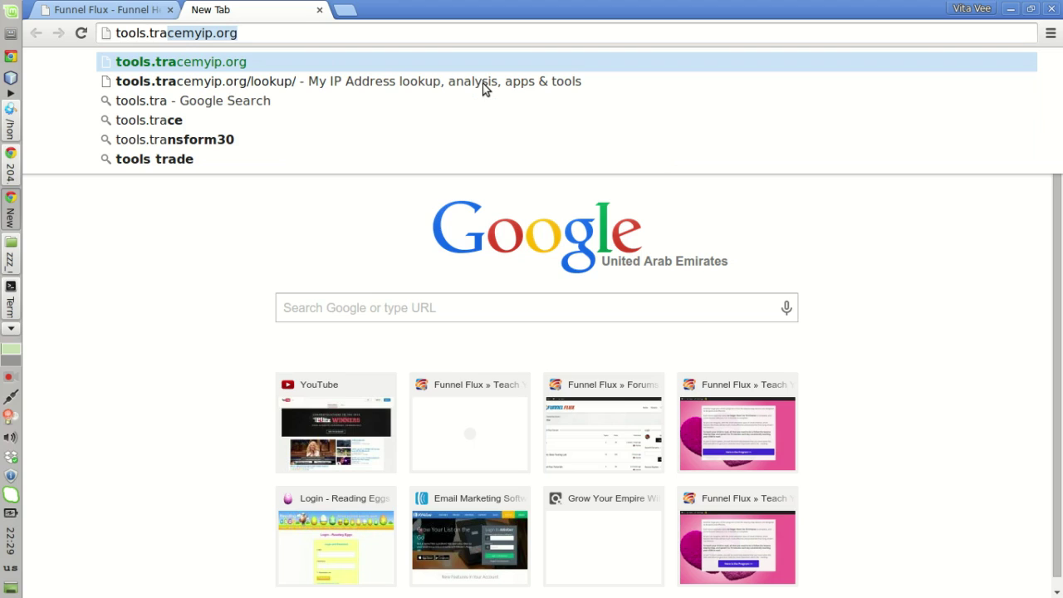
key("Right")
type("/l")
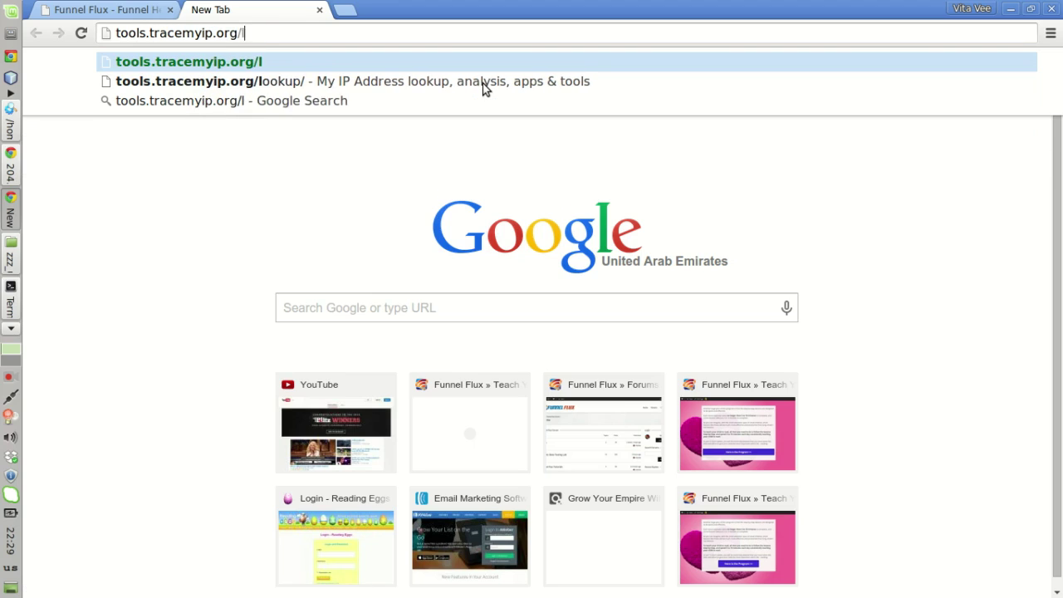
type("ookup/")
key("ctrl+v")
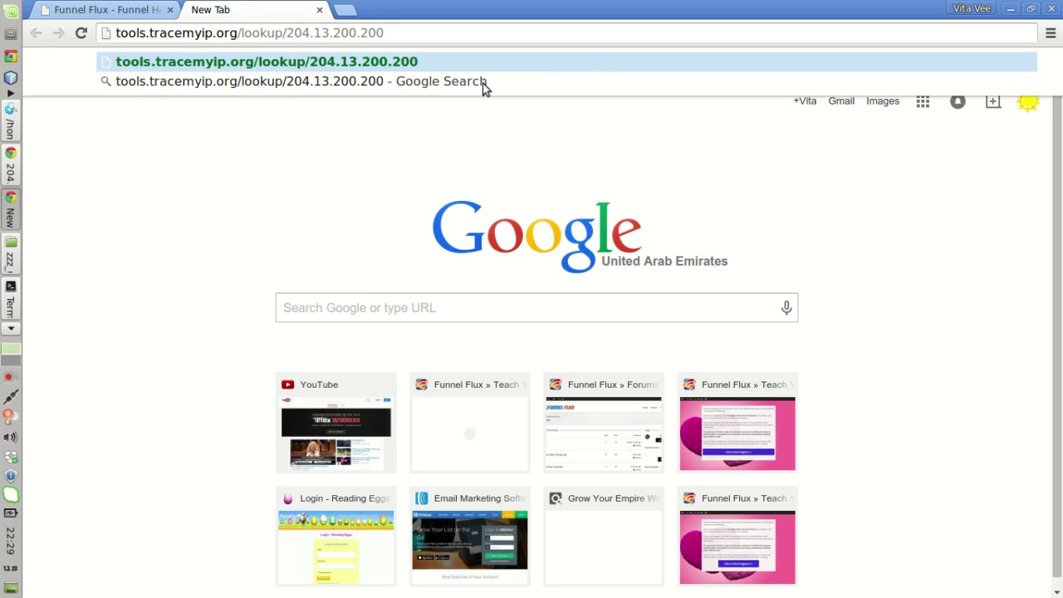
key("Return")
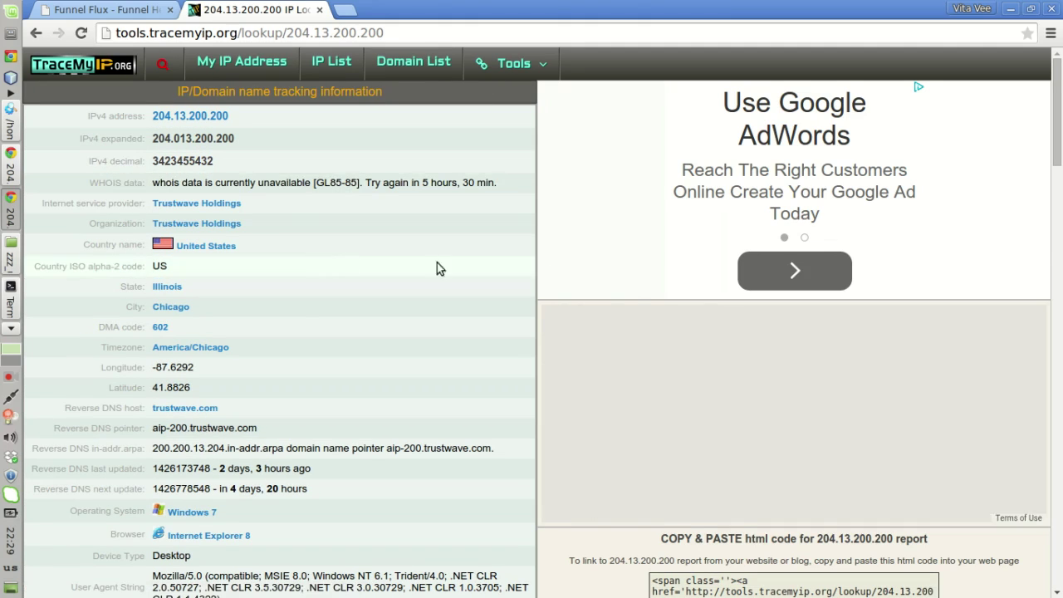
left_click_drag(1056, 156, 1056, 204)
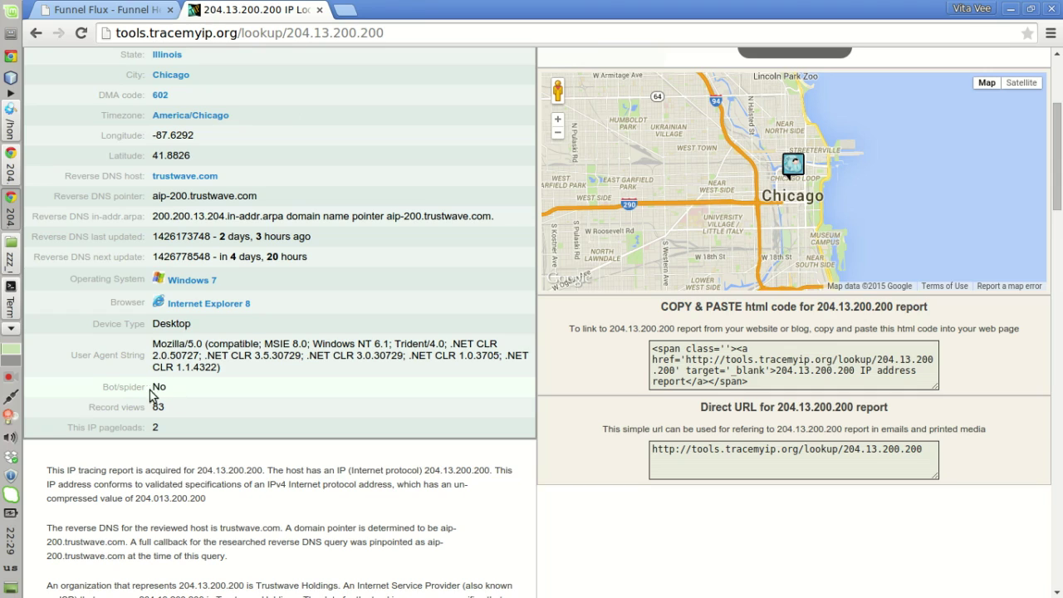
left_click_drag(113, 389, 154, 387)
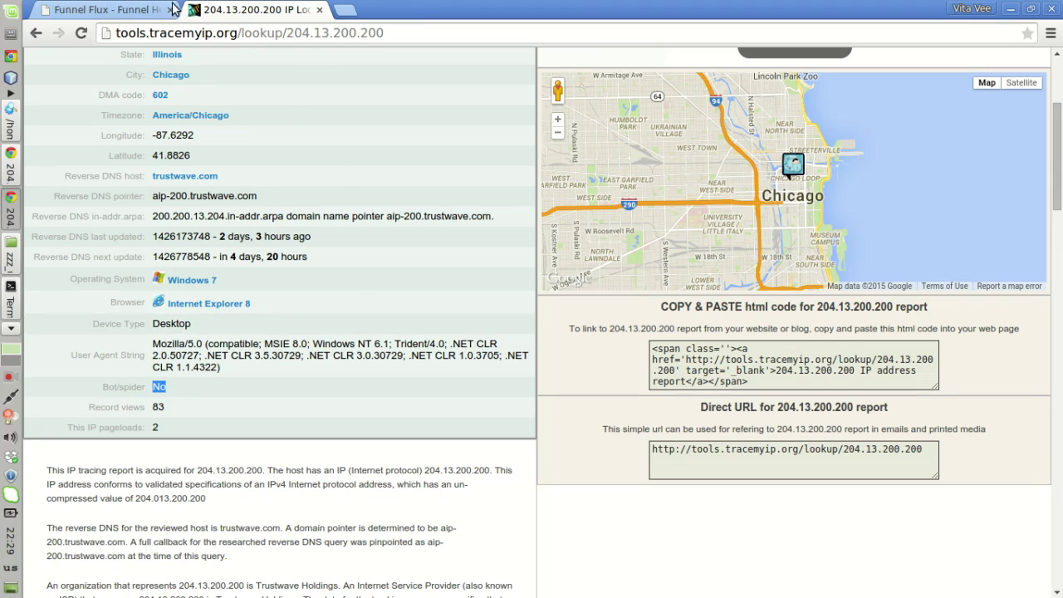
Step: Return to the Funnel Flux report and highlight the top row's 94 funnel entrances
left_click(113, 10)
left_click_drag(487, 336, 559, 337)
left_click(495, 333)
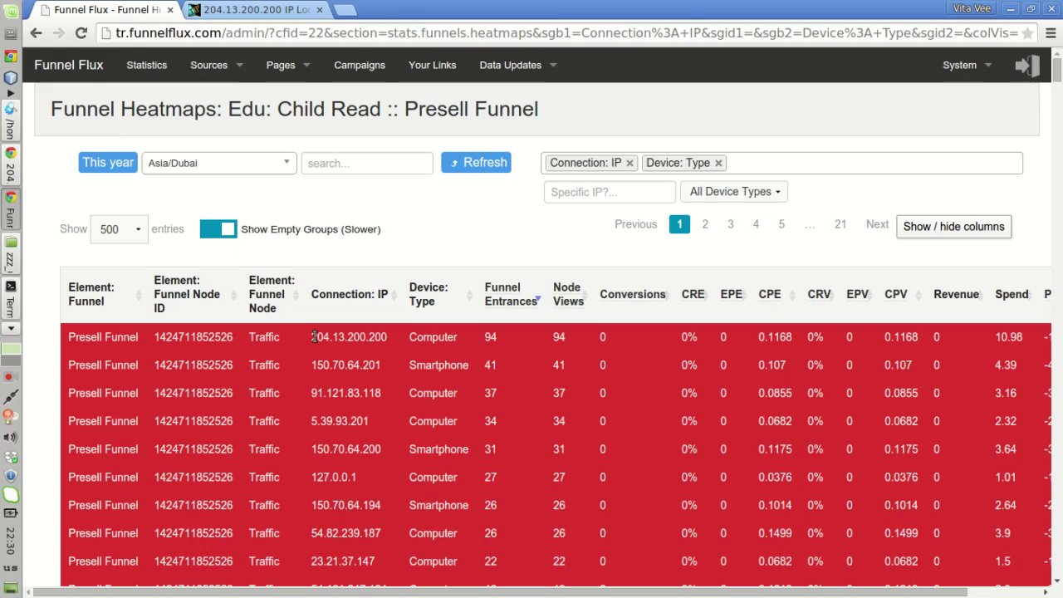
double_click(373, 334)
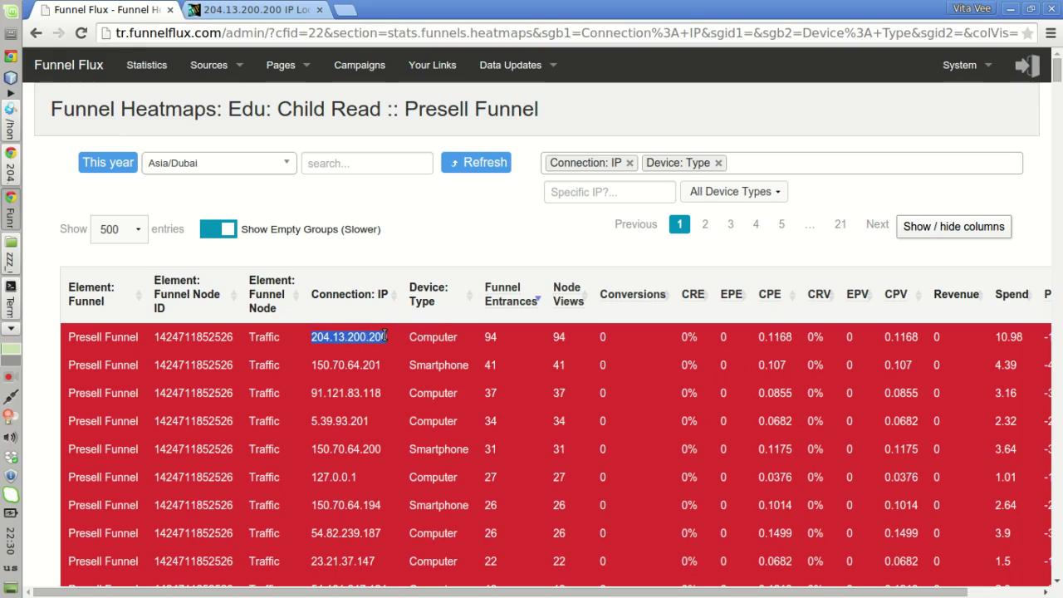
double_click(491, 336)
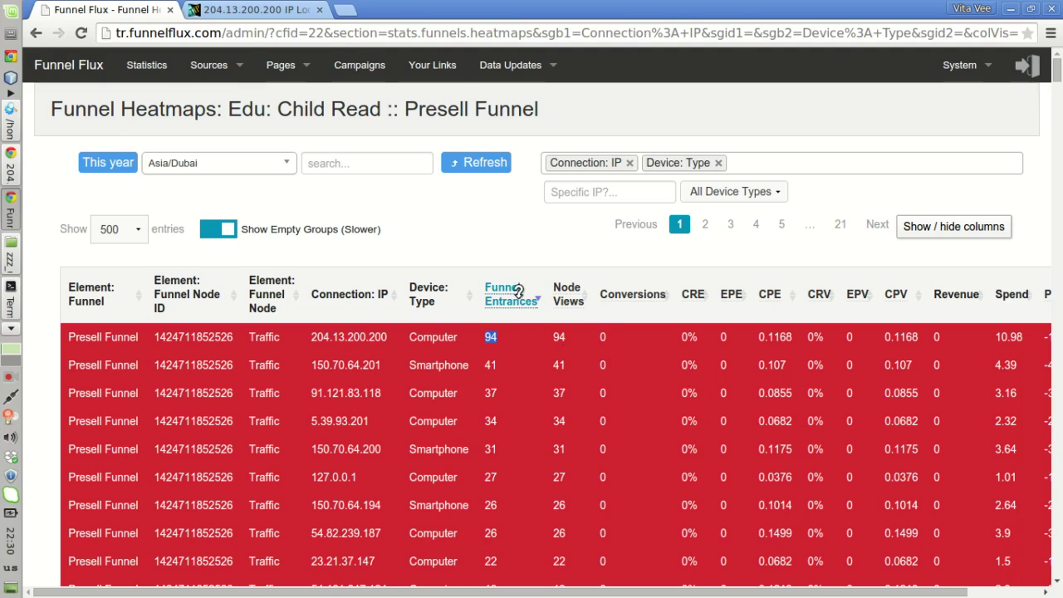
left_click(497, 340)
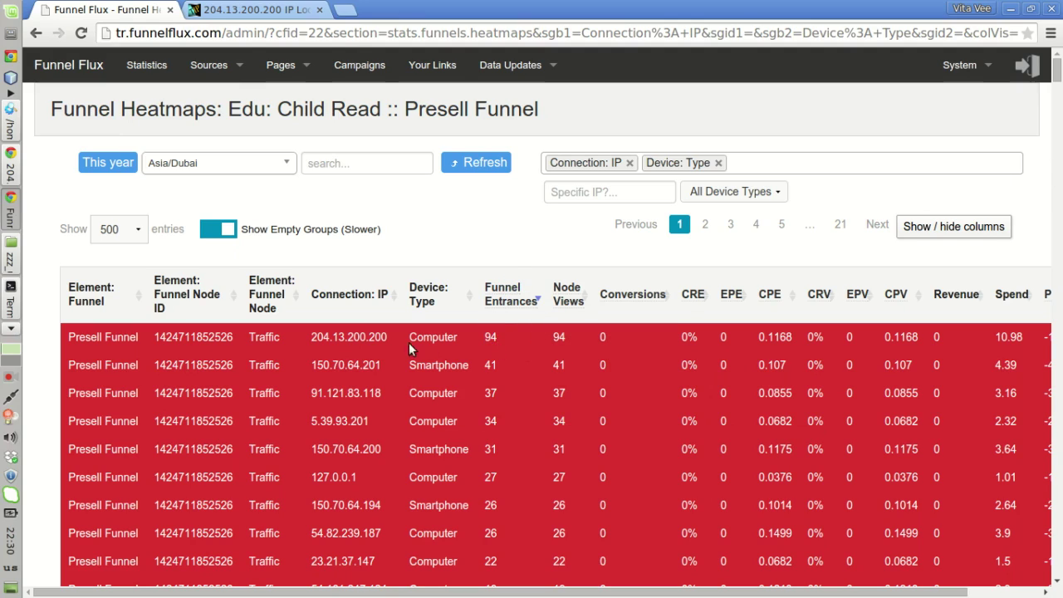
double_click(321, 337)
left_click(401, 344)
double_click(562, 336)
left_click(576, 341)
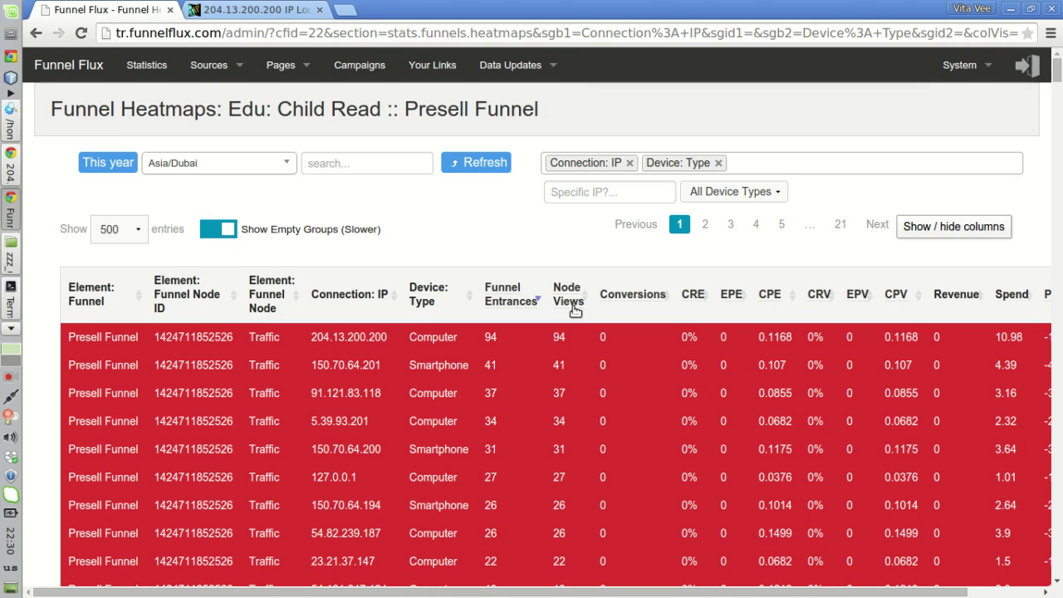
Step: Scroll to the heatmap and back, re-highlight the top IP, and bring up the System menu's Filter IPs option
left_click_drag(1054, 60, 1056, 538)
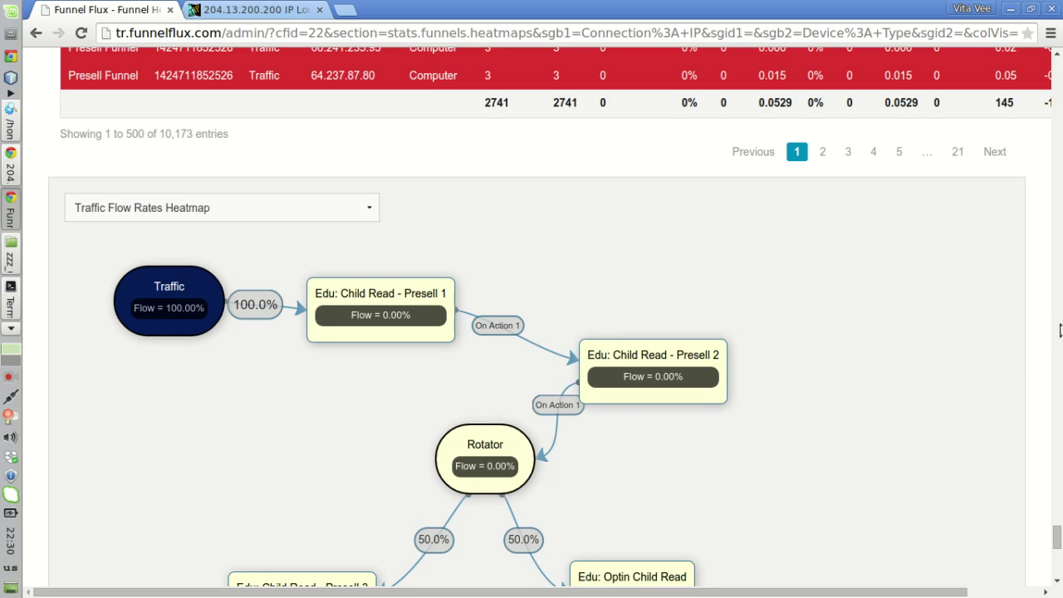
left_click_drag(1057, 532, 1057, 291)
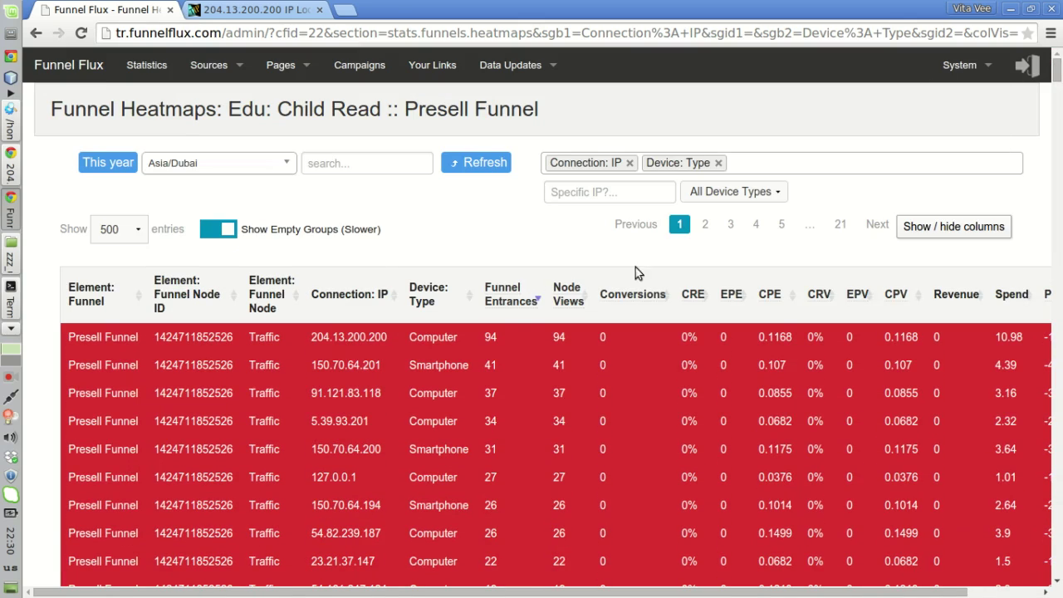
double_click(558, 337)
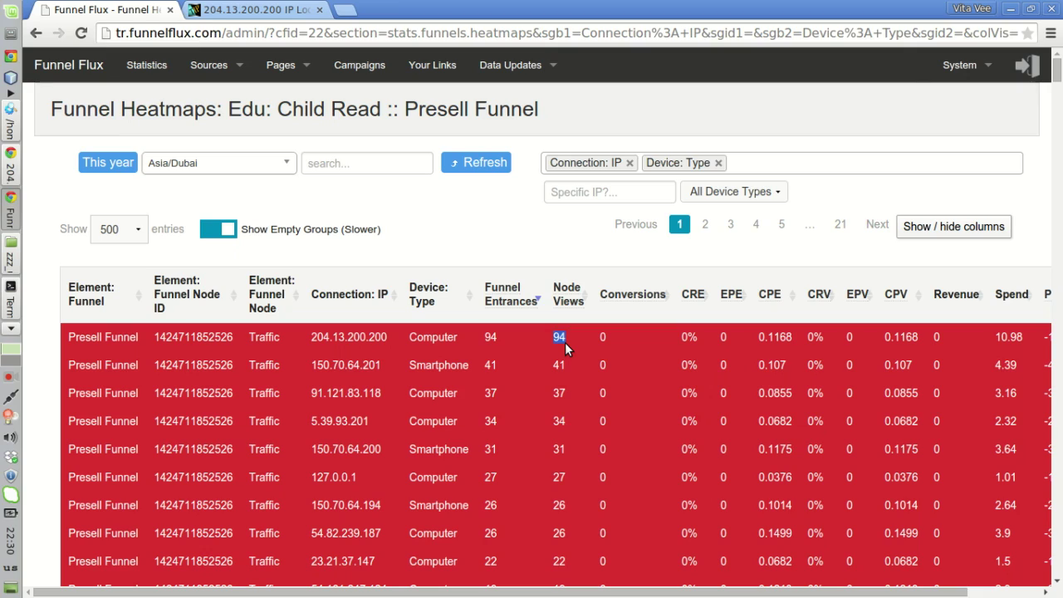
double_click(320, 336)
left_click(323, 336)
double_click(323, 336)
left_click(948, 59)
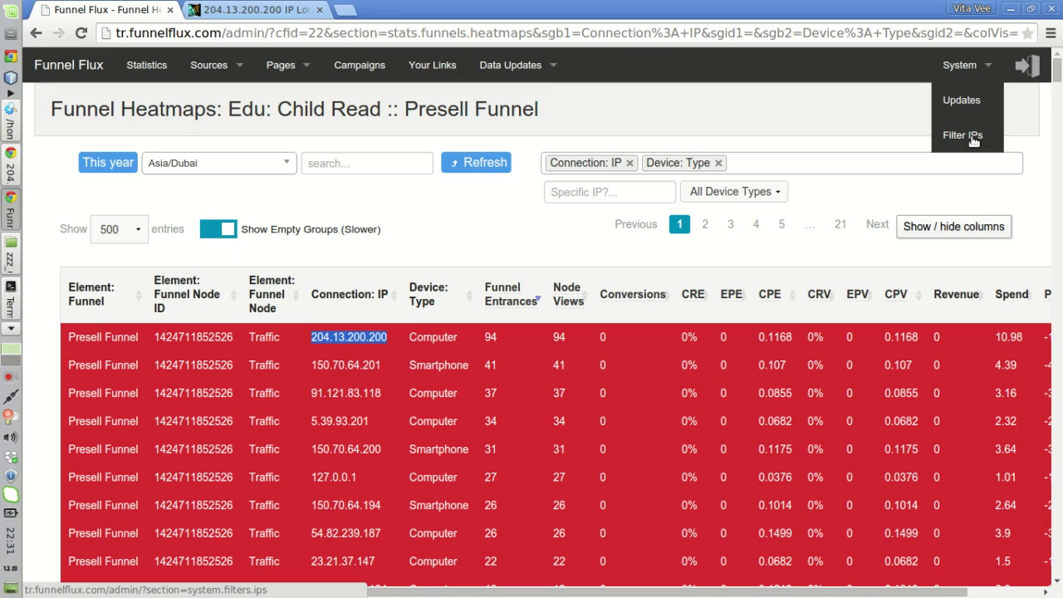
left_click(653, 273)
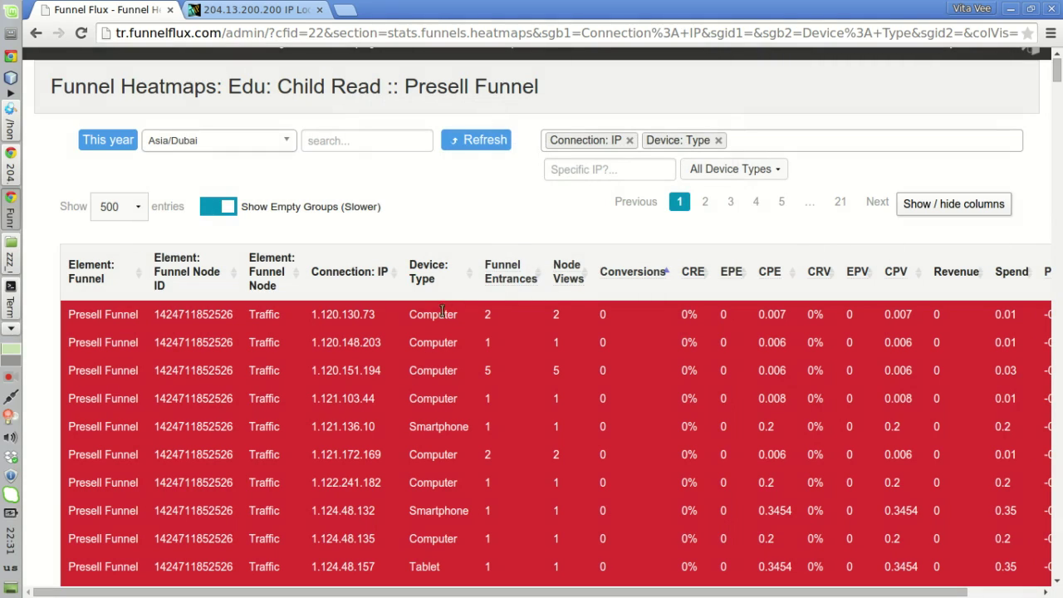
left_click(505, 285)
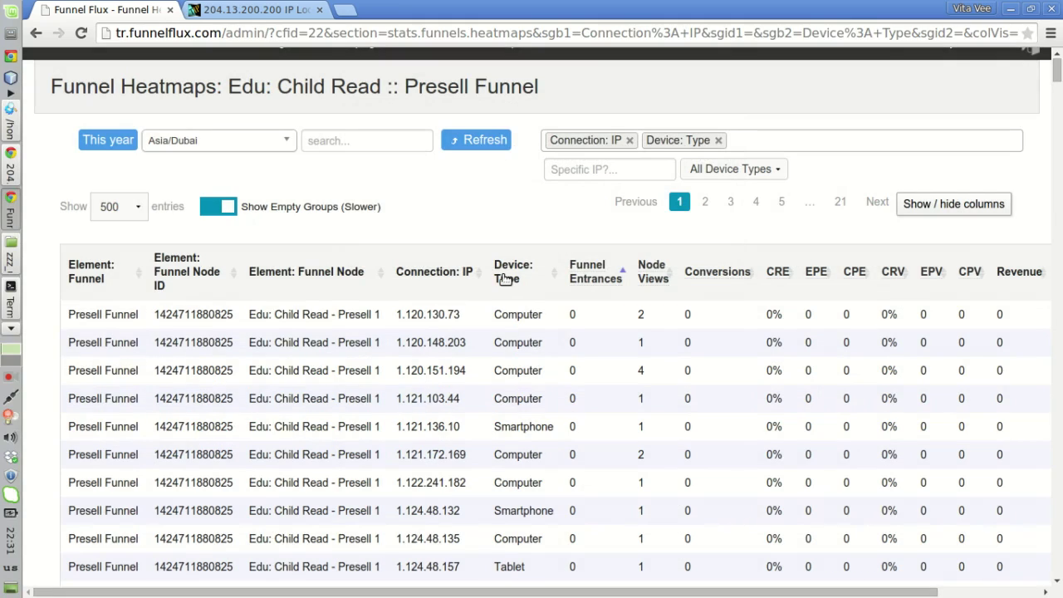
left_click(504, 278)
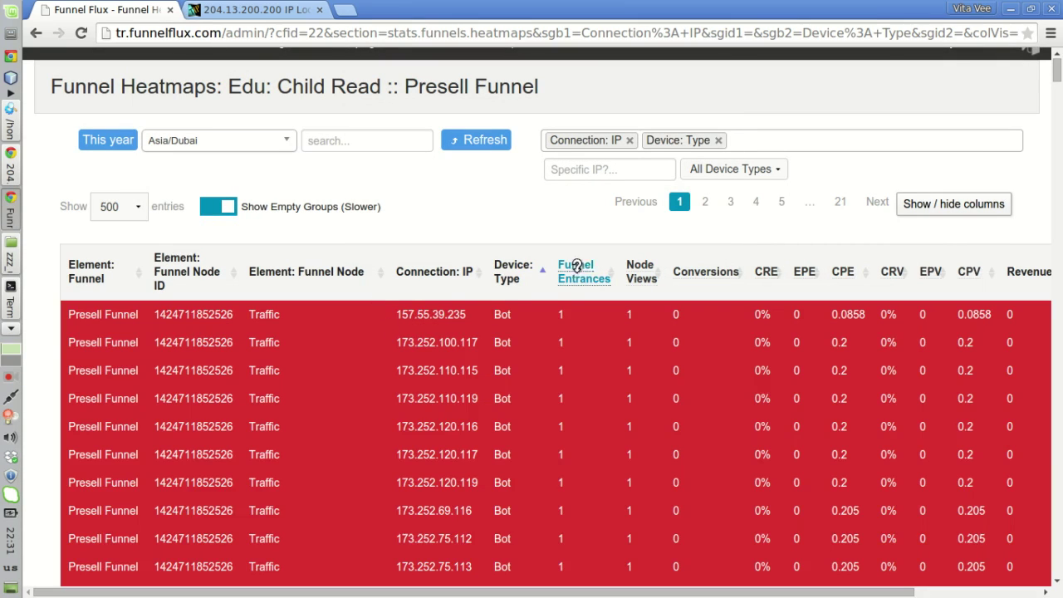
left_click(579, 271)
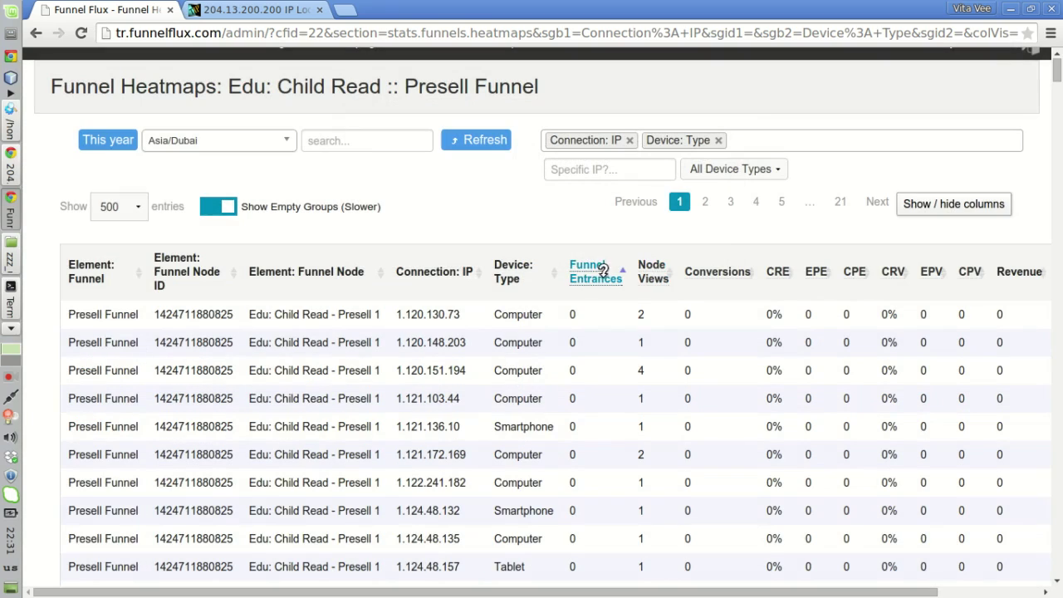
left_click(579, 267)
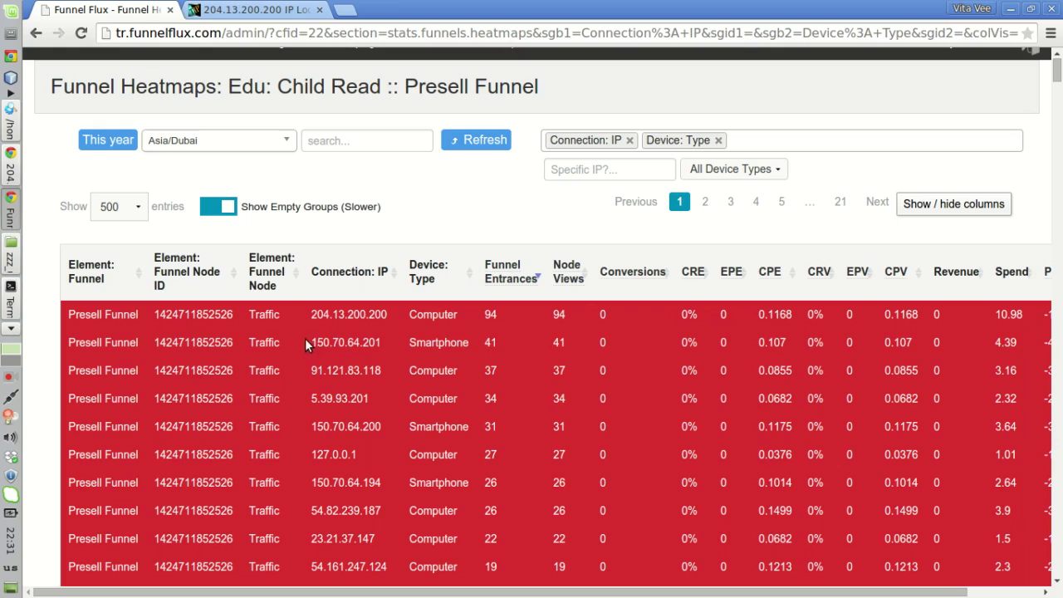
left_click_drag(313, 341, 378, 347)
double_click(415, 342)
Step: Remove the Device: Type and Connection: IP groupings, reapply, and view the Traffic Flow Rates diagram
left_click(447, 349)
left_click(718, 140)
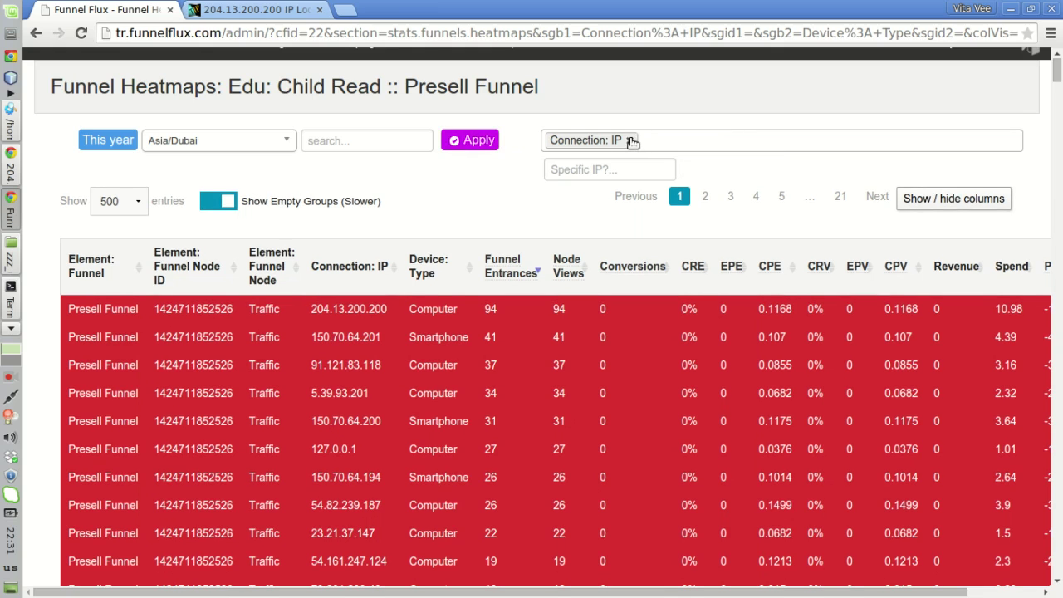
left_click(630, 140)
left_click(462, 141)
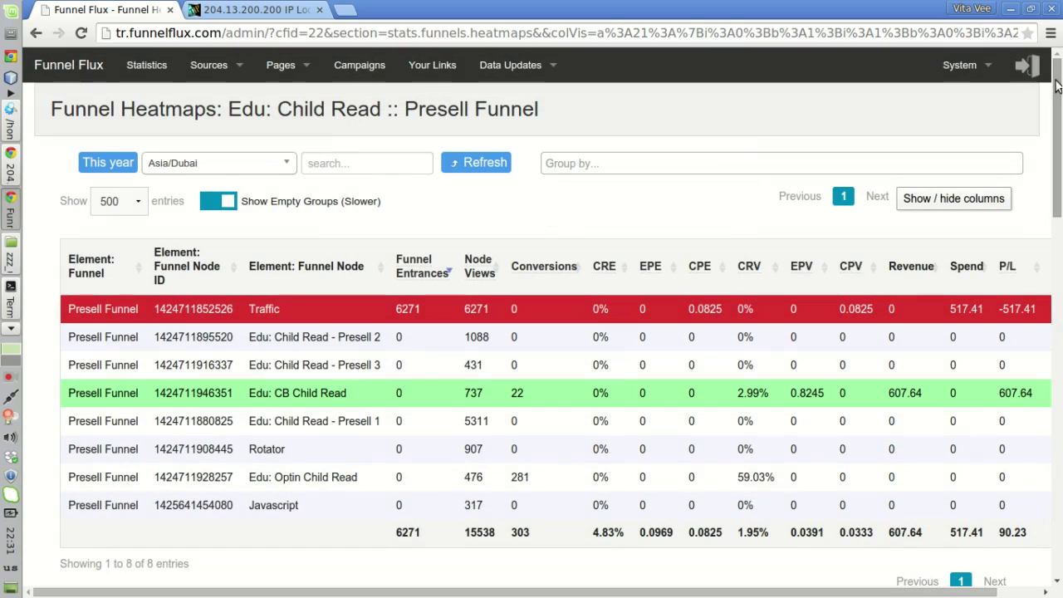
scroll(738, 203, "down", 10)
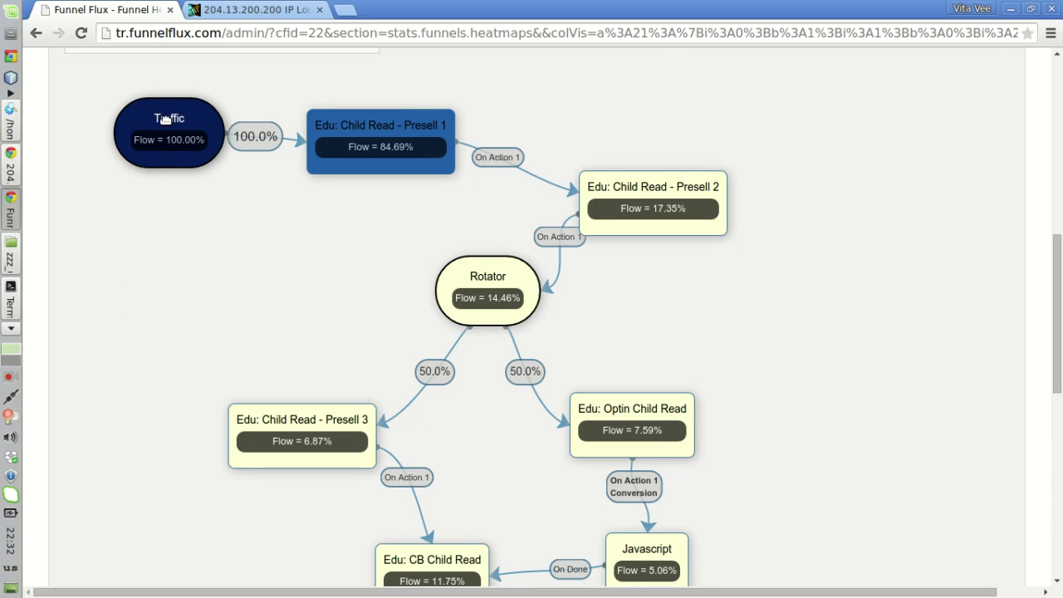
left_click_drag(166, 120, 141, 121)
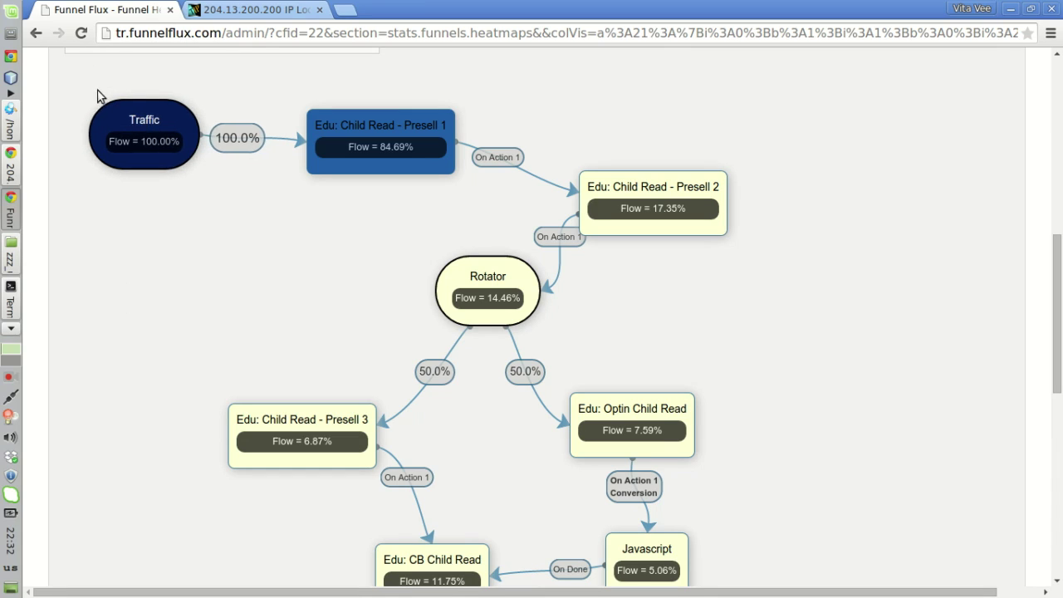